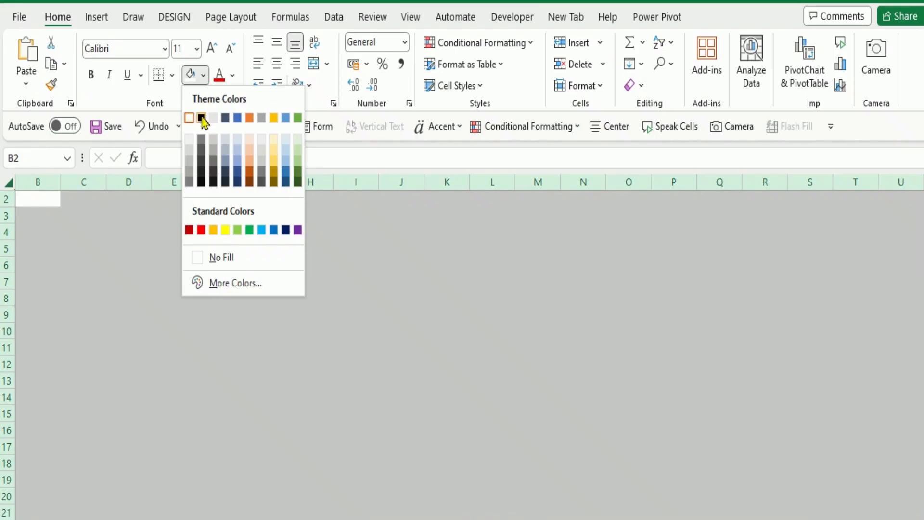
- Fill the selected cells black and insert the outlined palm-island icon at cell D5, searching the stock icons for "tree"
click(138, 253)
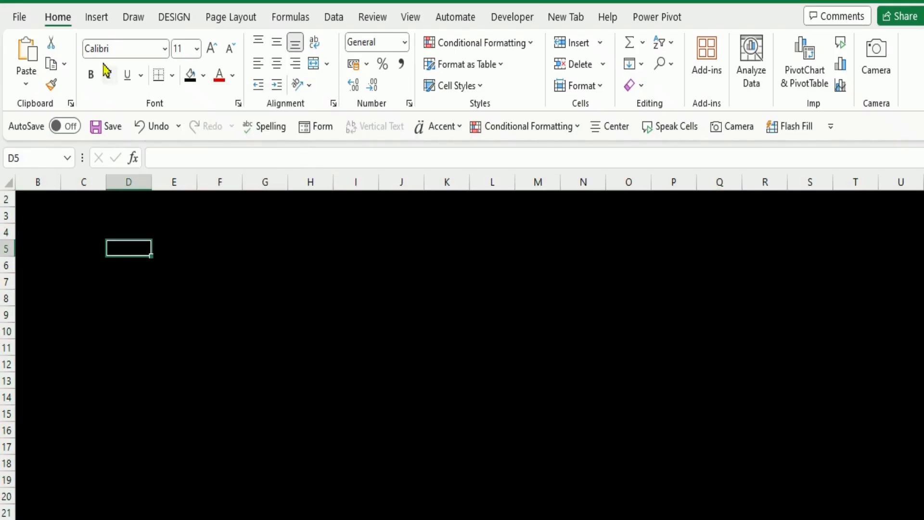
click(96, 19)
click(187, 95)
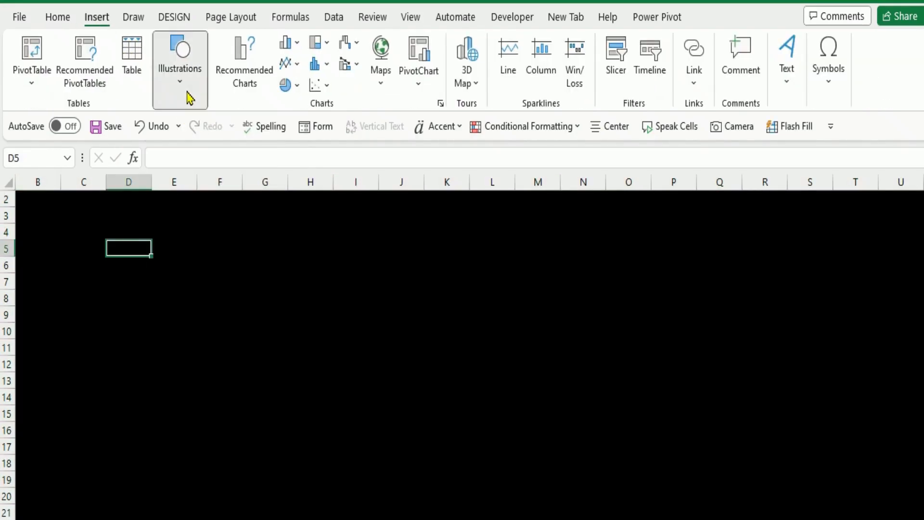
click(238, 138)
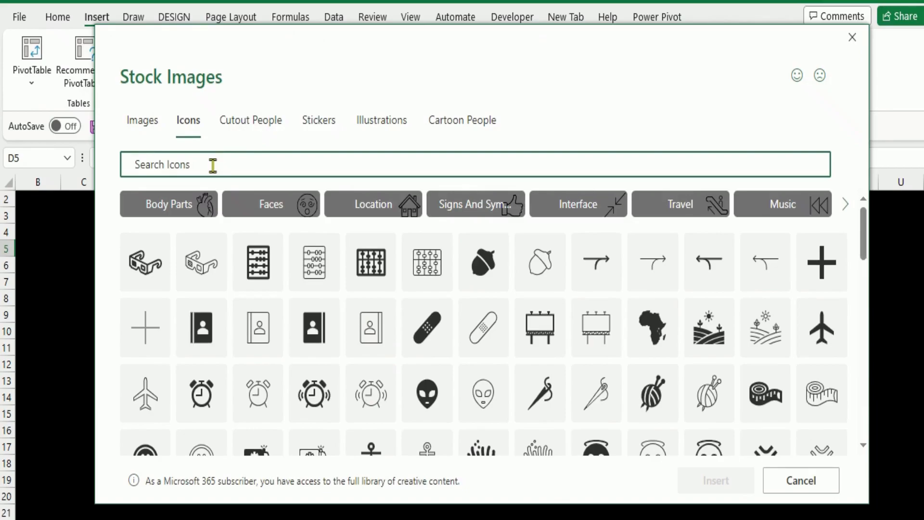
text(tree)
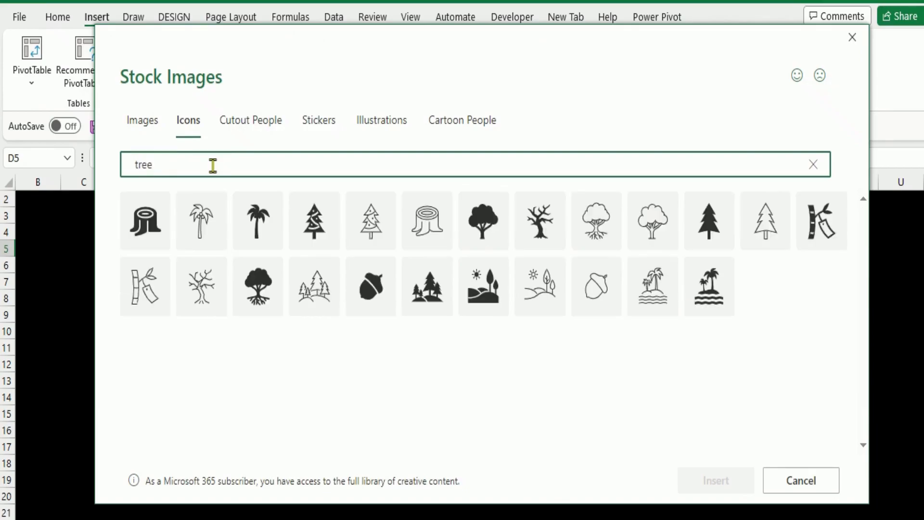
click(664, 278)
click(721, 481)
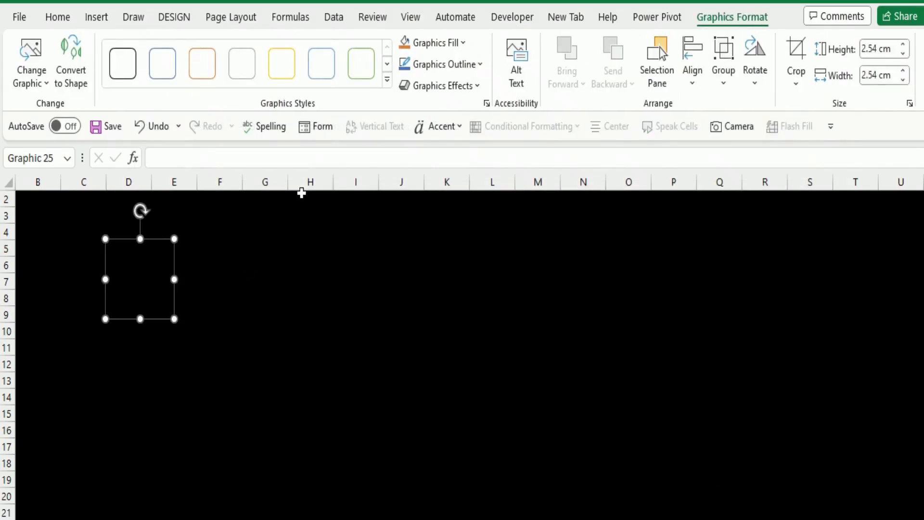
- Apply the green outline graphic style to the palm-island icon and enlarge it to about 8.97 cm high by 6.72 cm wide over columns B to E
click(361, 62)
drag(142, 300, 51, 492)
drag(85, 436, 197, 304)
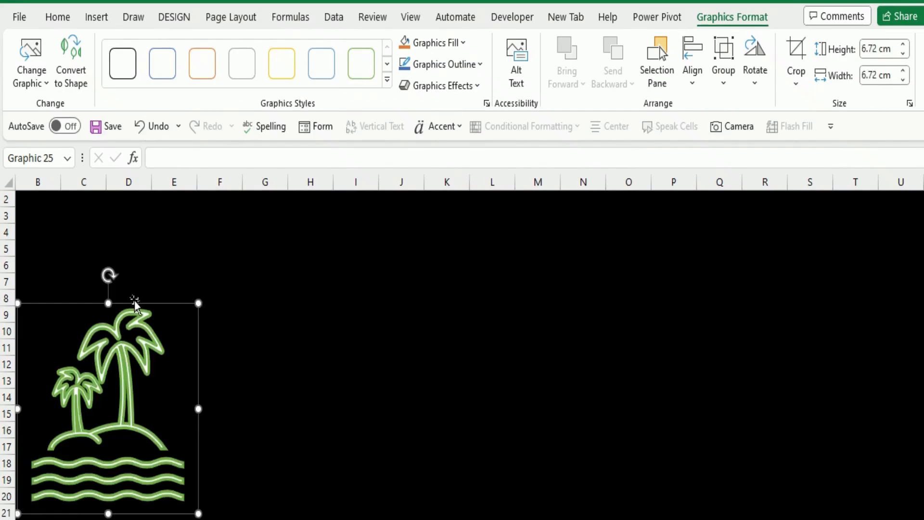
drag(109, 299, 109, 233)
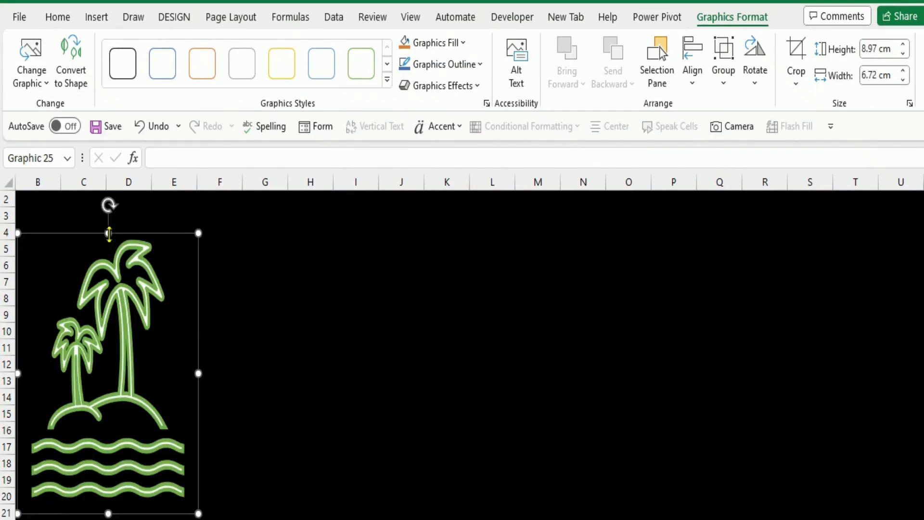
click(169, 339)
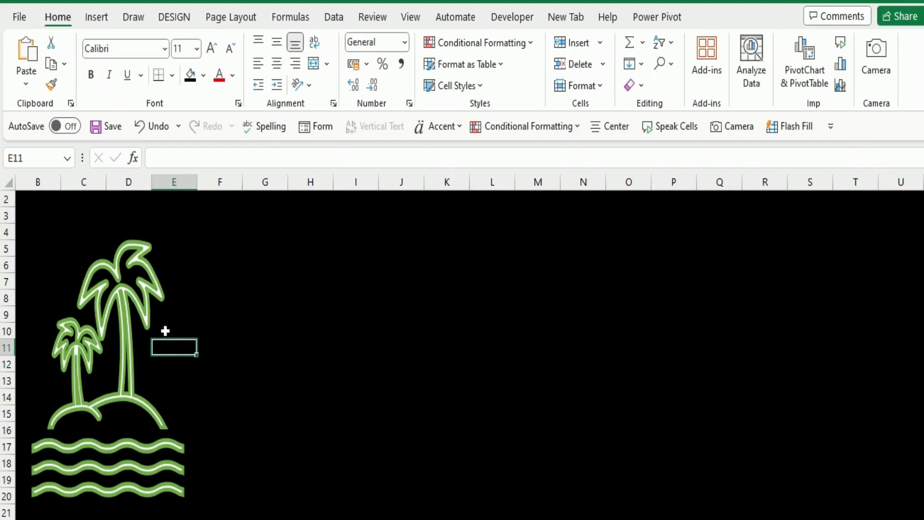
- Duplicate the palm-island icon and place the copy level with the original over columns F to H, so their waves meet
click(145, 313)
key(ctrl+d)
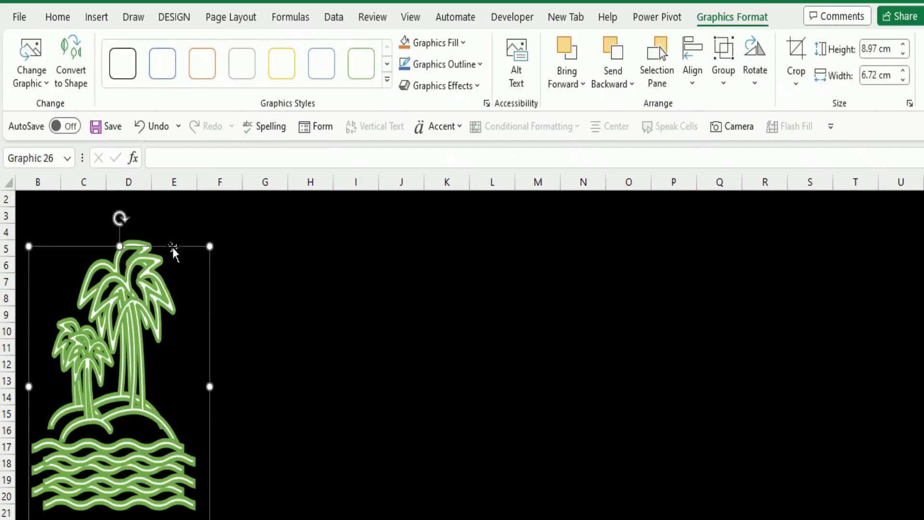
drag(176, 247, 316, 232)
click(465, 303)
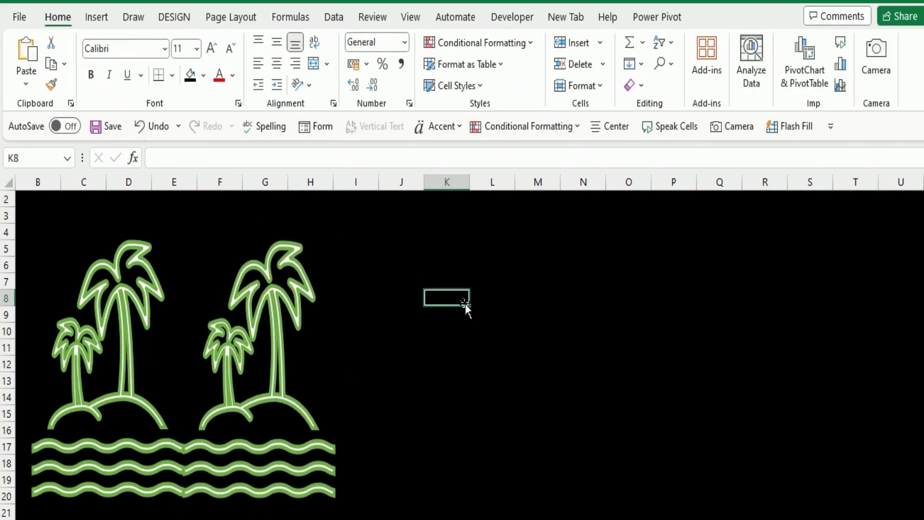
- Duplicate the palm-island icon twice more, placing one copy over columns L to O and another over columns P to S
click(266, 315)
key(ctrl+d)
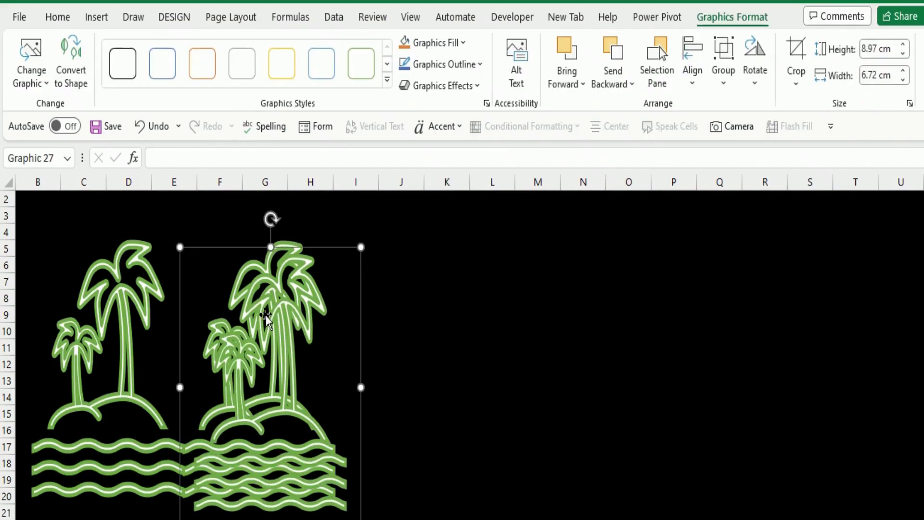
drag(340, 247, 643, 252)
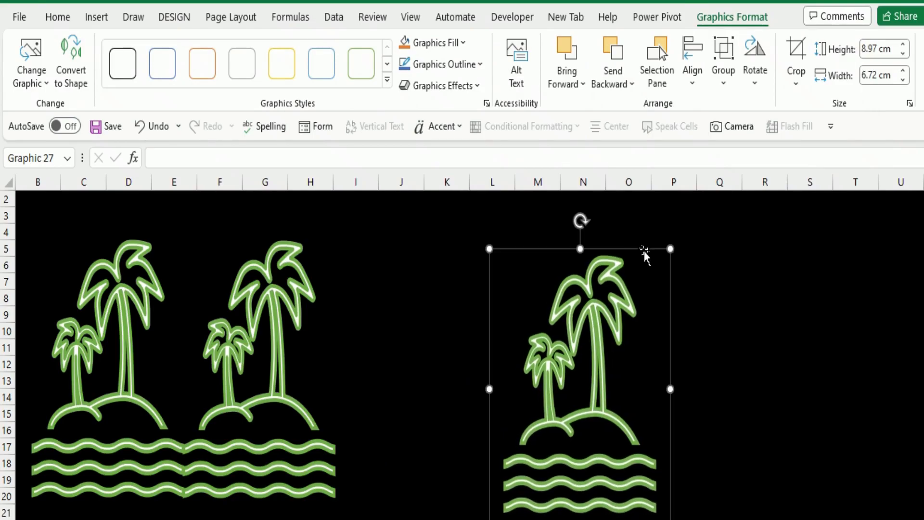
key(ctrl+d)
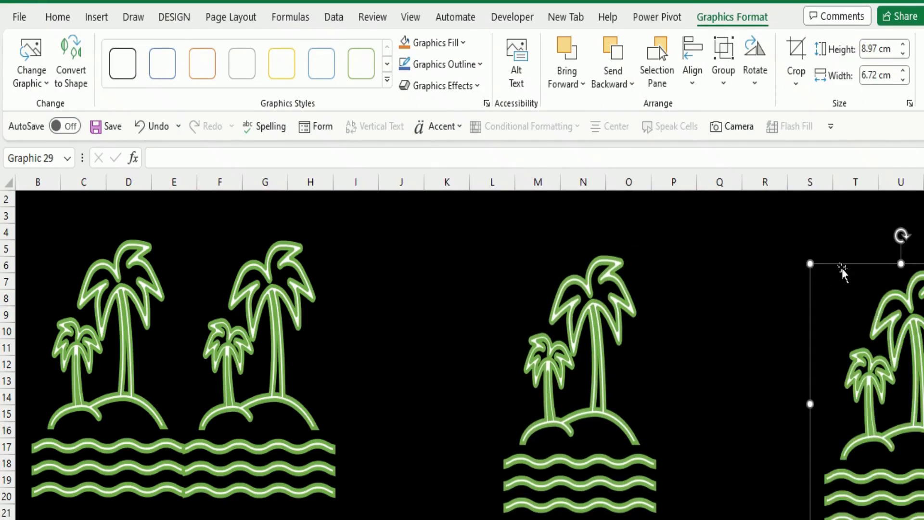
drag(839, 264, 672, 226)
click(429, 295)
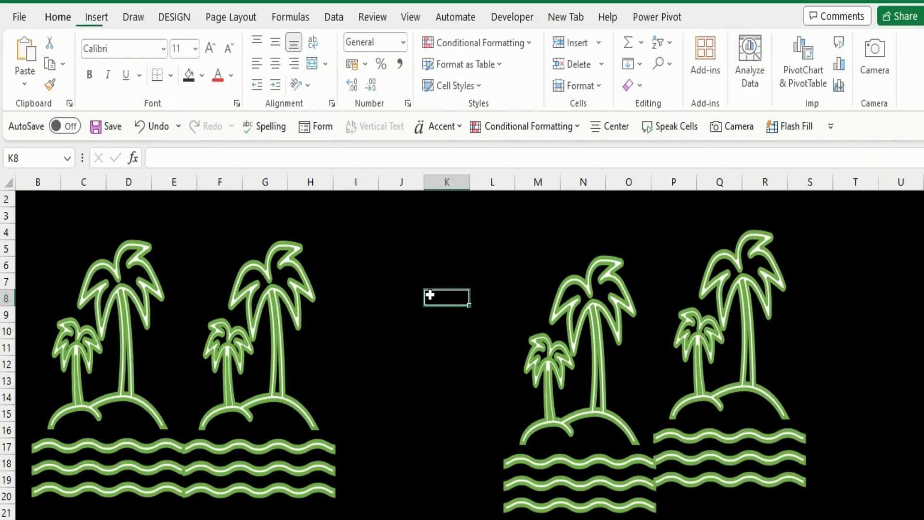
- Insert the outlined camel icon at cell K8, searching the stock icons for "camel"
click(94, 18)
click(175, 79)
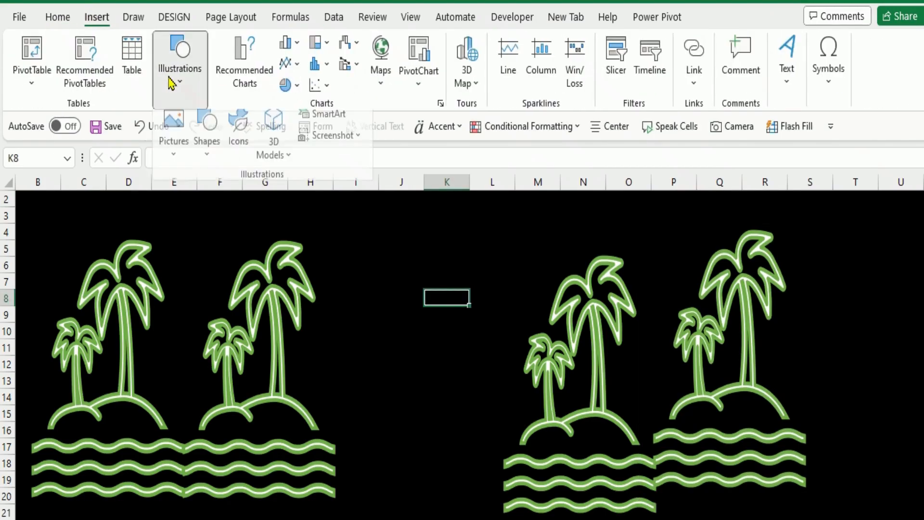
click(236, 140)
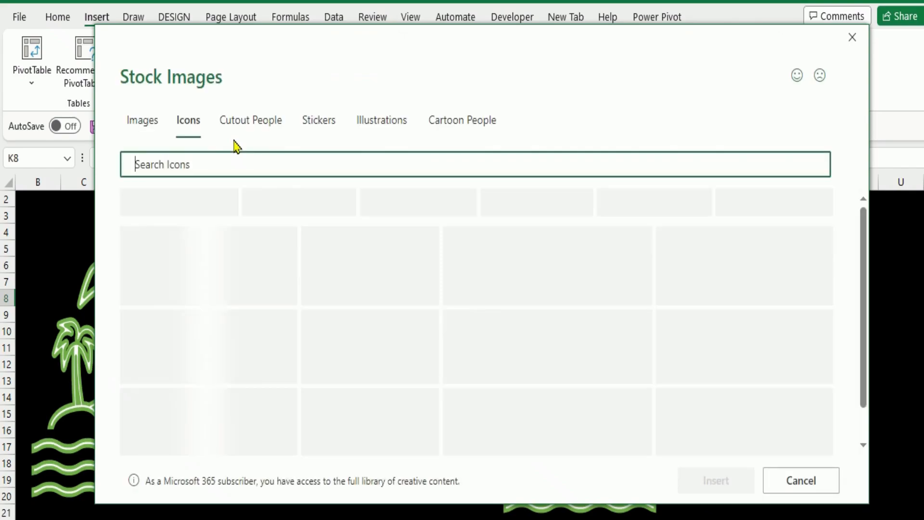
text(camel)
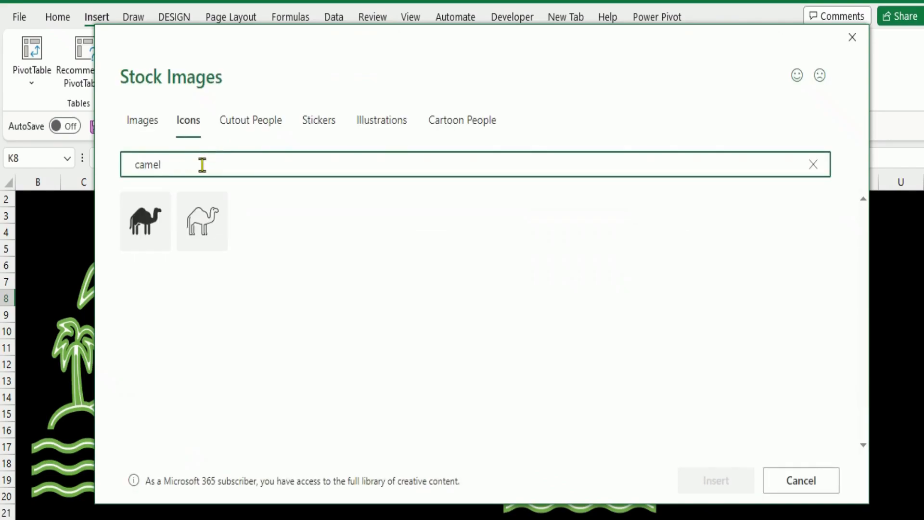
click(203, 226)
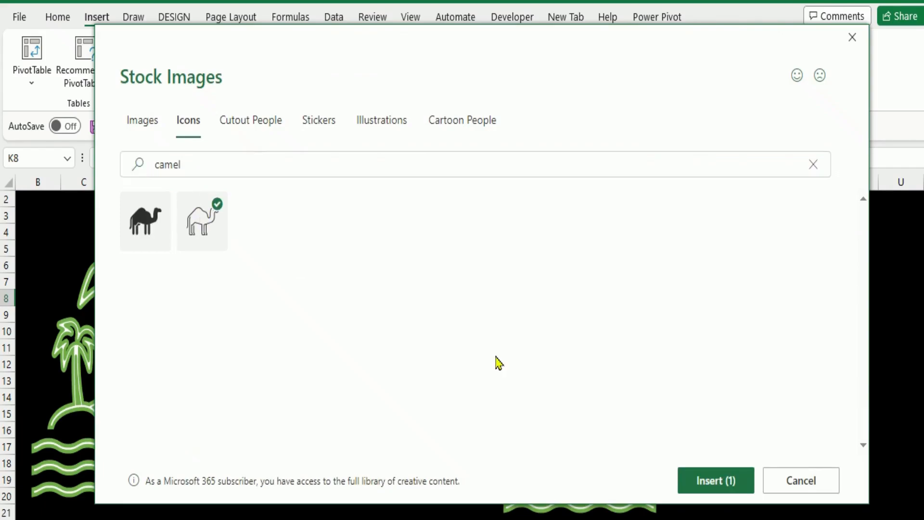
click(708, 481)
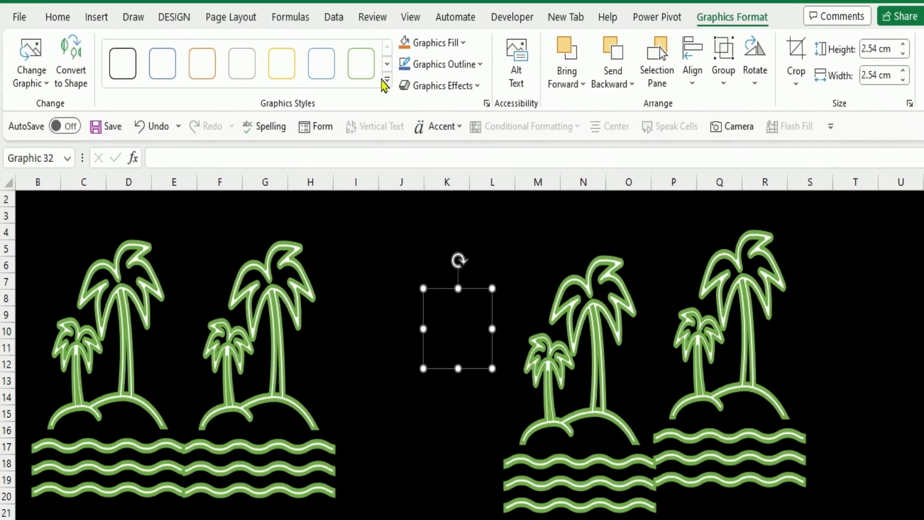
- Outline the camel in green, enlarge it to about 3.28 cm square, and place it with a duplicate side by side between the palm groups
click(367, 70)
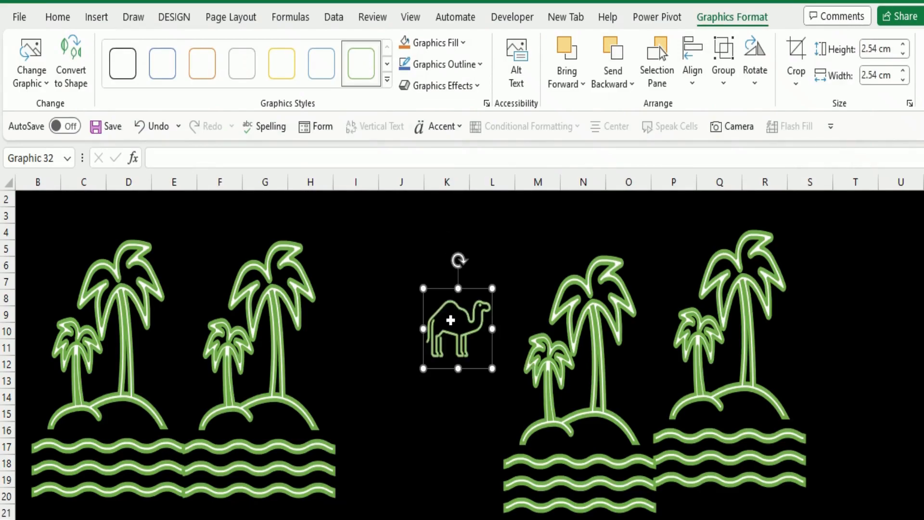
drag(443, 291, 431, 410)
key(ctrl+d)
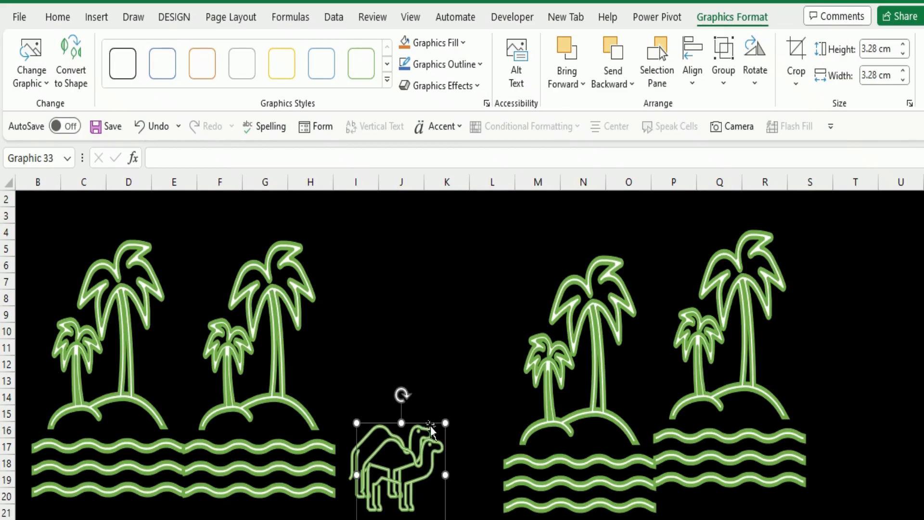
drag(428, 431, 507, 439)
click(428, 362)
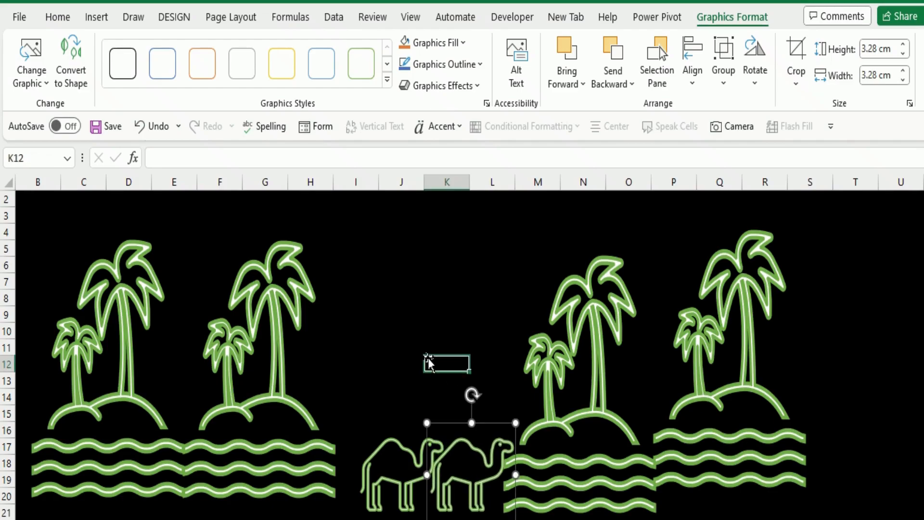
- Shift both camels slightly towards column I so they no longer overlap each other or the neighbouring waves
click(382, 448)
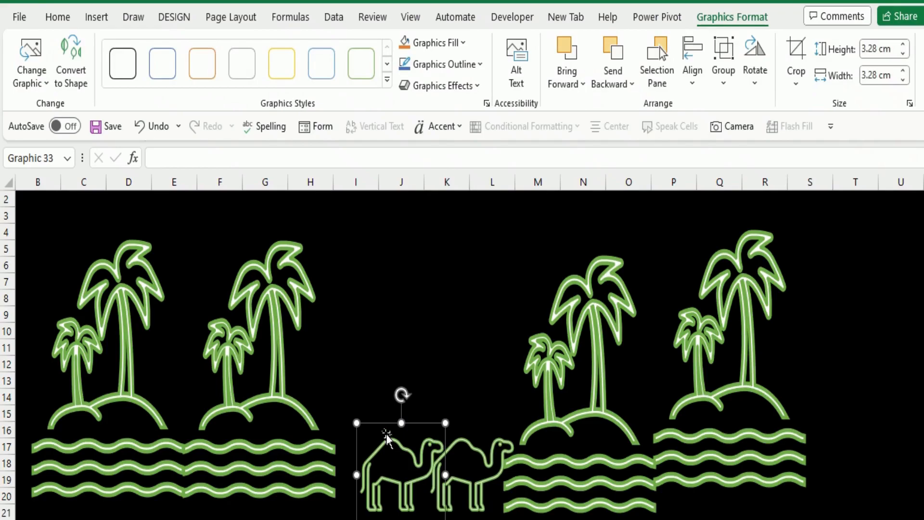
drag(384, 427, 374, 426)
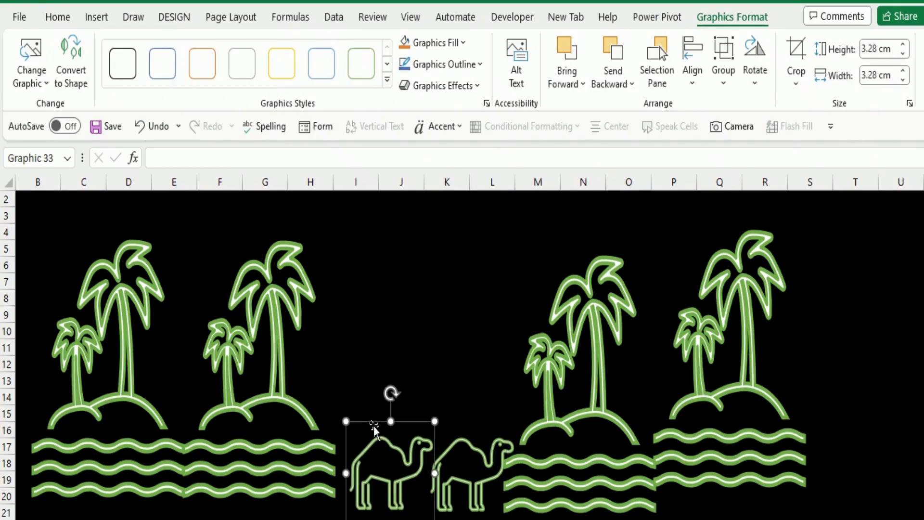
click(449, 449)
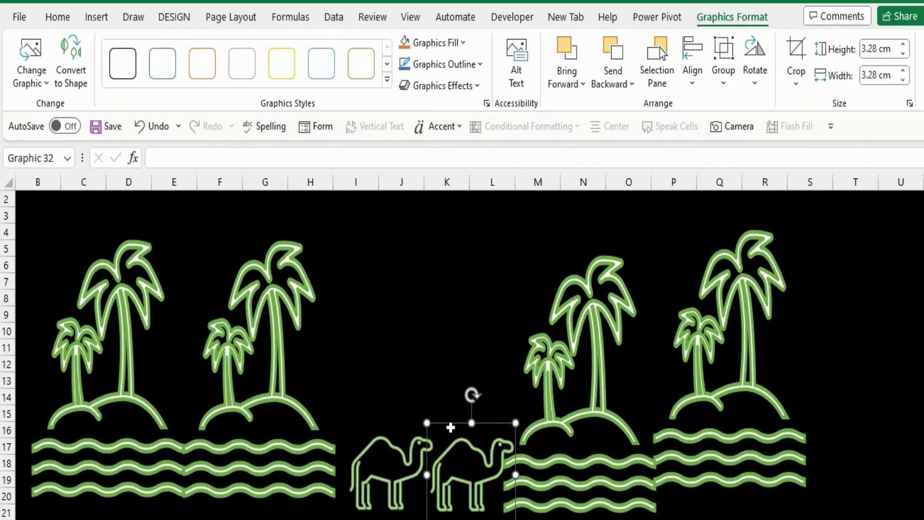
drag(452, 424, 448, 424)
click(387, 313)
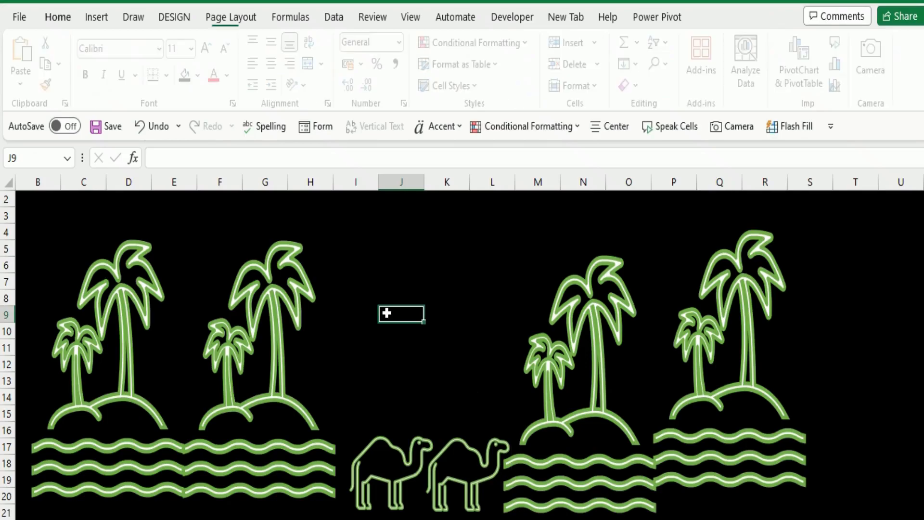
- Insert the outlined dove with olive branch icon at cell J9, searching the stock icons for "bird"
click(96, 17)
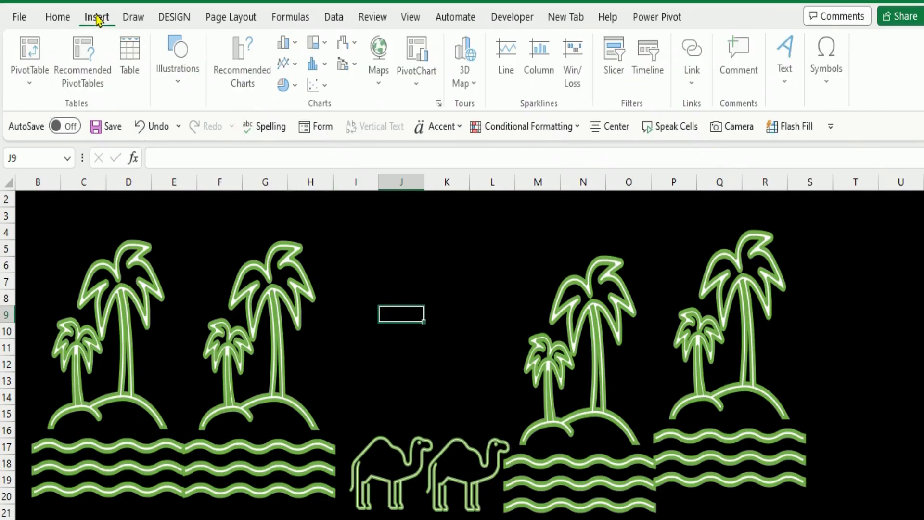
click(190, 84)
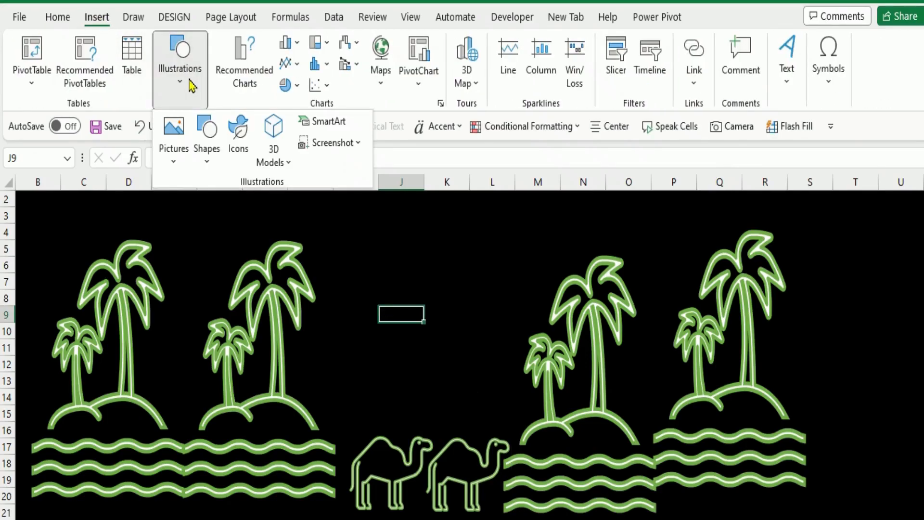
click(237, 139)
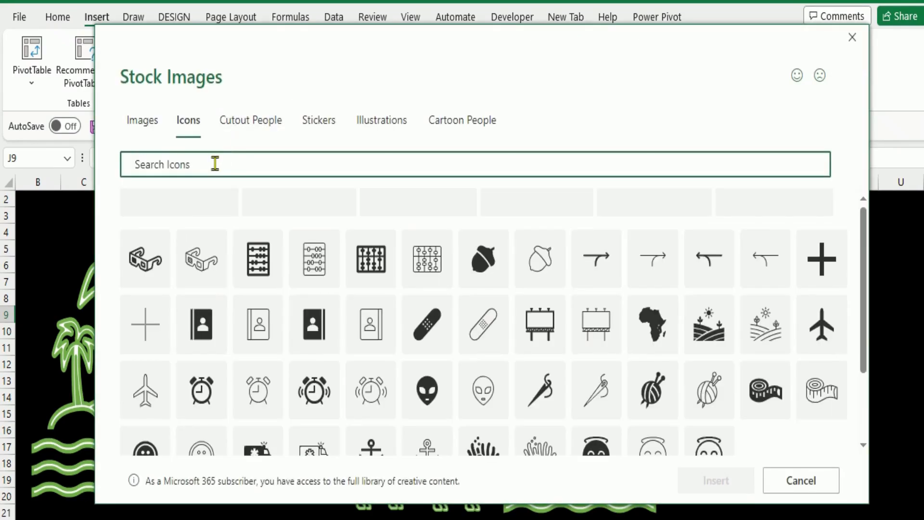
text(bird)
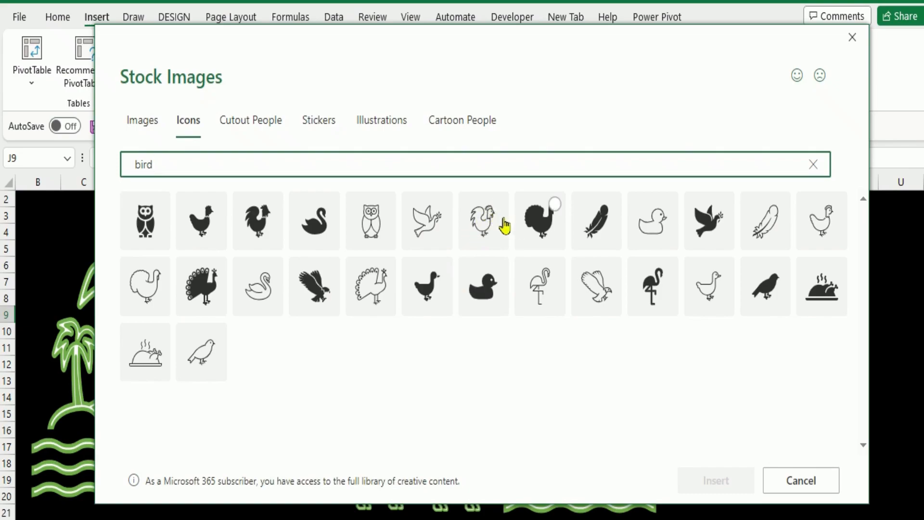
click(444, 208)
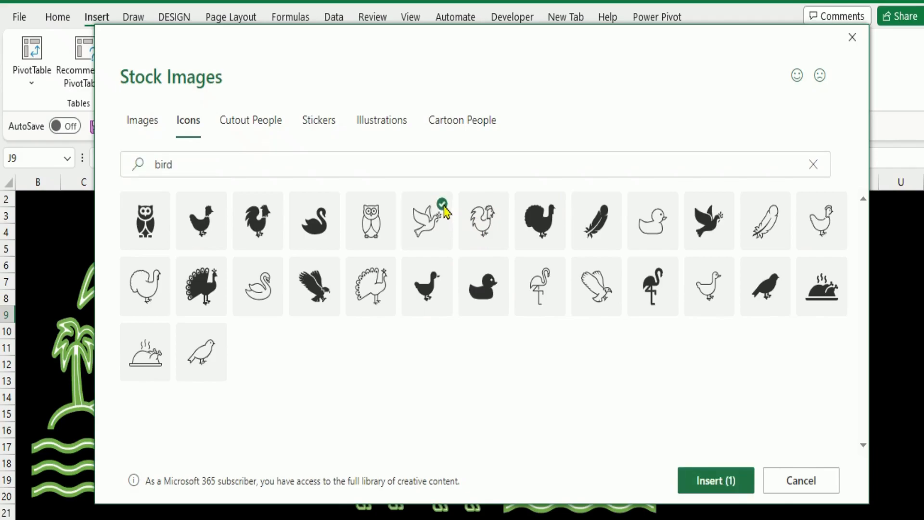
click(693, 480)
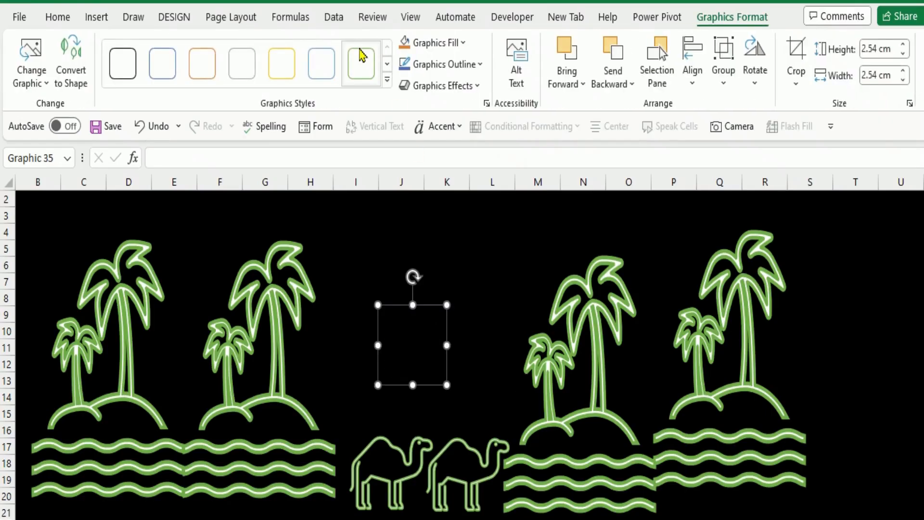
- Outline the dove in green at about 1.98 cm square and place it with two duplicates diagonally from column K down to column I
click(362, 56)
drag(379, 304, 461, 202)
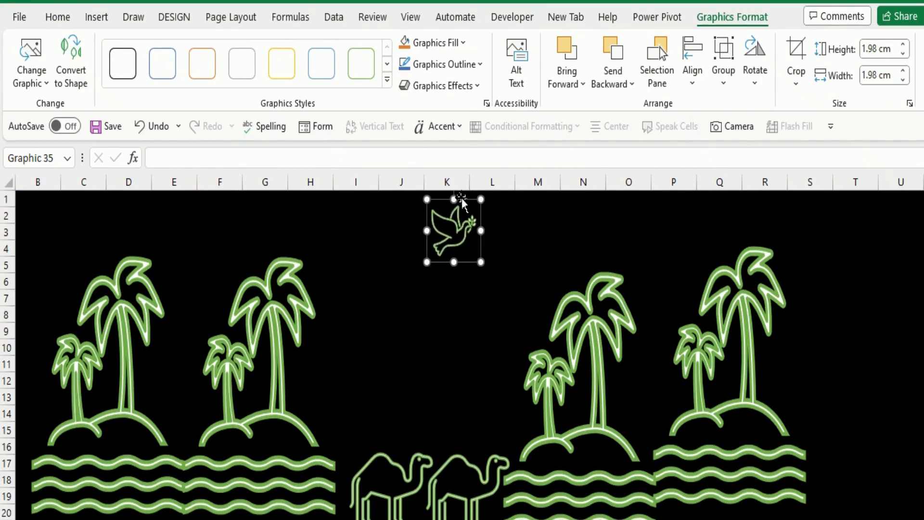
key(ctrl+d)
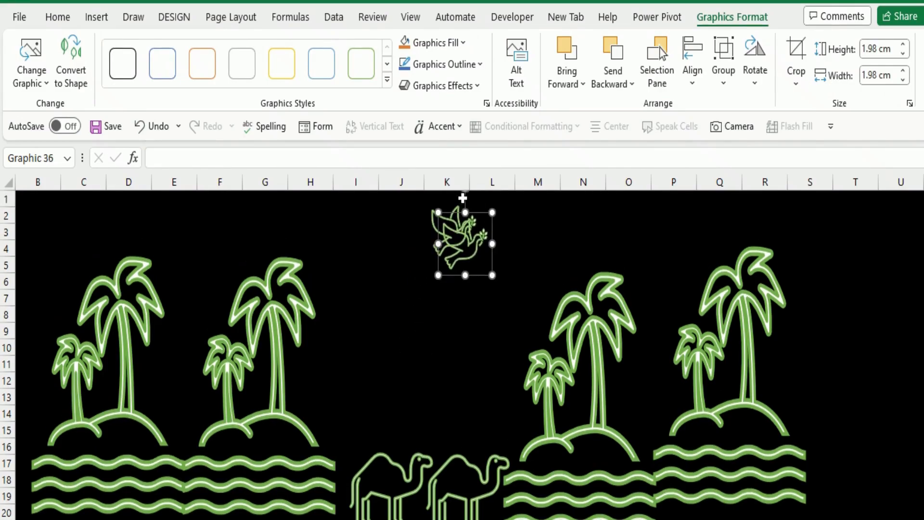
drag(476, 216, 415, 221)
key(ctrl+d)
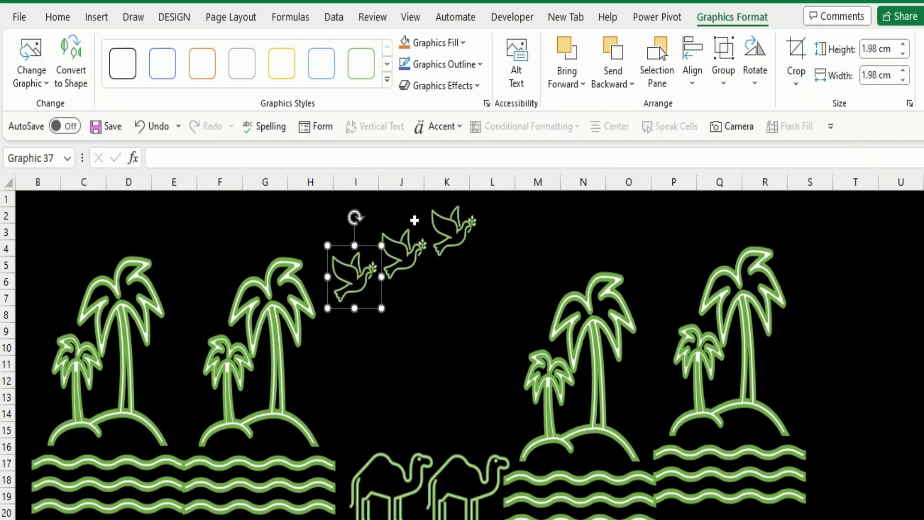
- Move the dove in column I below the other two, around columns J to K, and place a duplicate of it in column L
drag(371, 250, 443, 266)
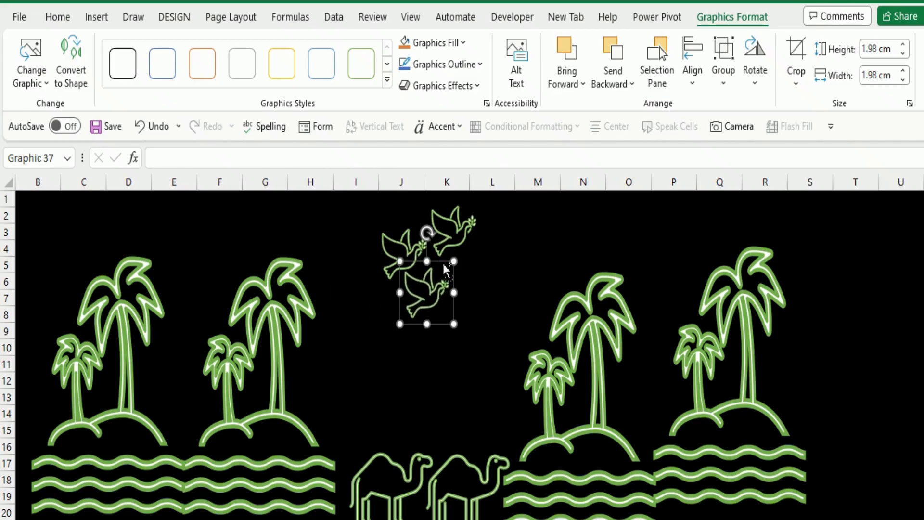
key(ctrl+d)
drag(459, 299, 495, 227)
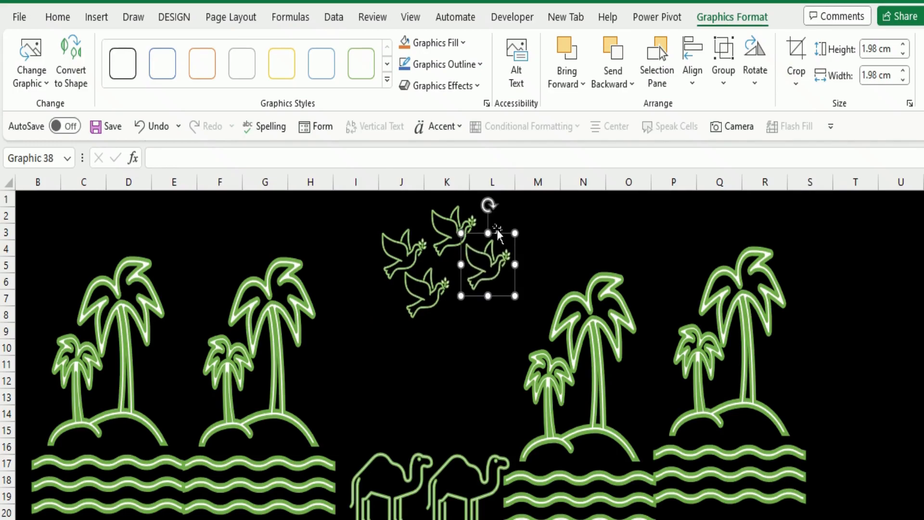
- Insert the outlined standing horse icon at cell J12, searching the stock icons for "horse"
click(418, 376)
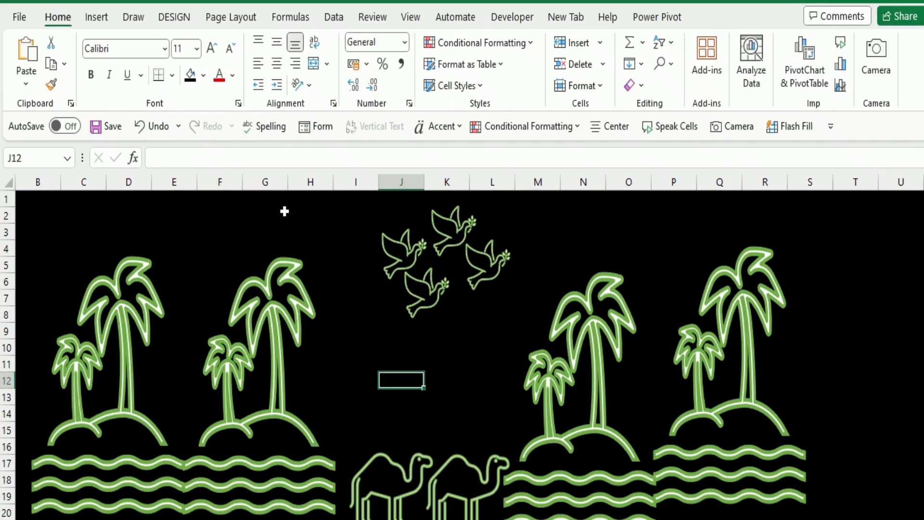
click(96, 18)
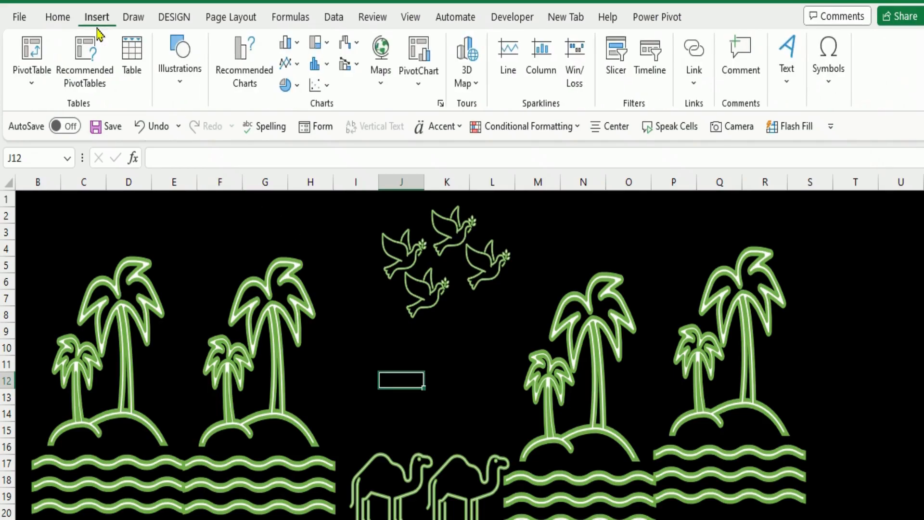
click(192, 97)
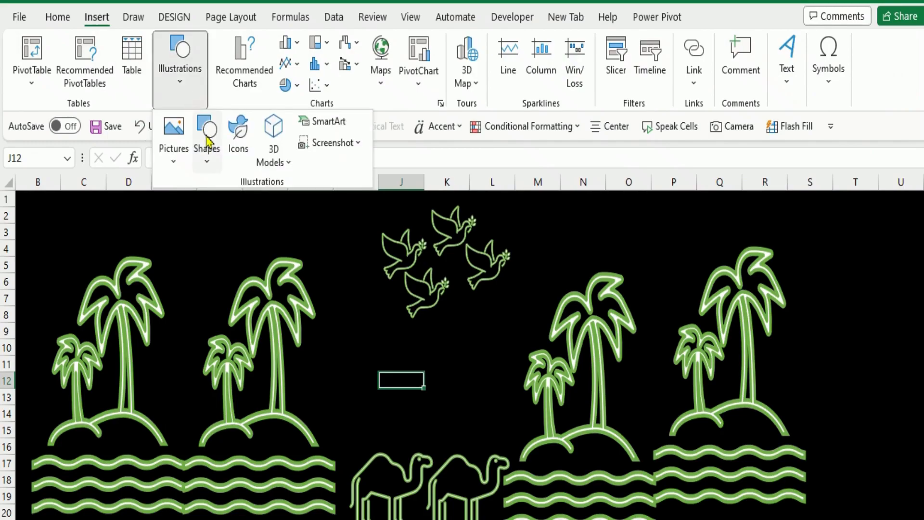
click(237, 140)
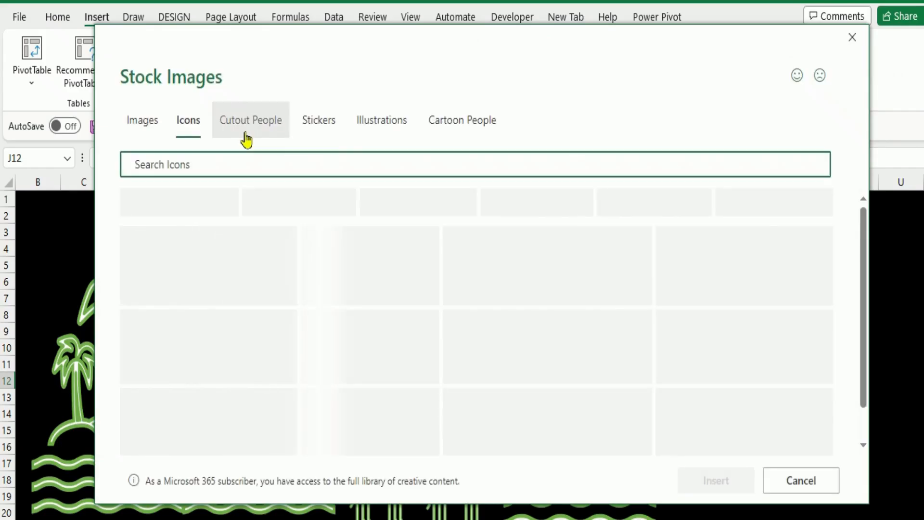
text(horse)
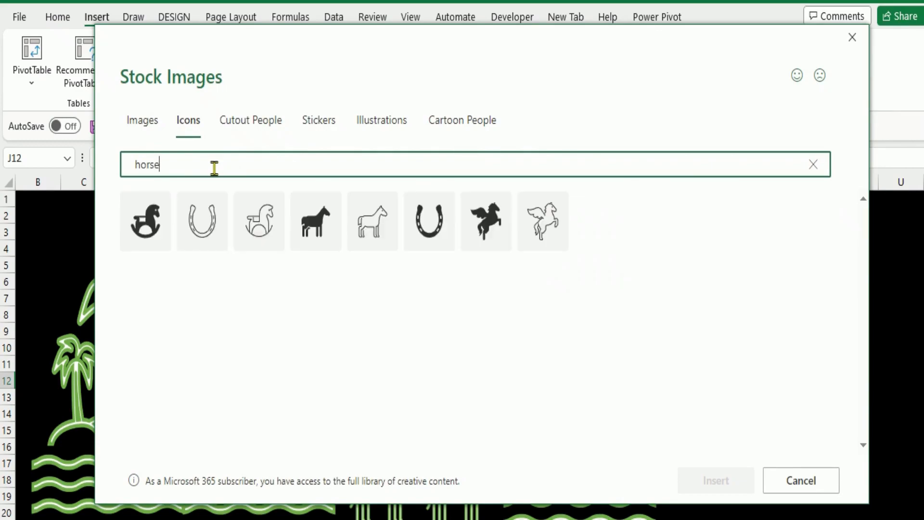
click(367, 230)
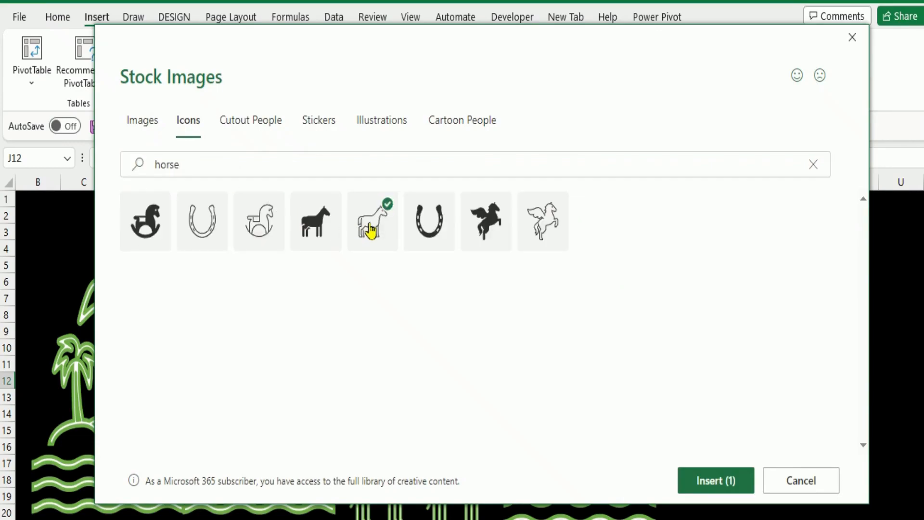
click(704, 480)
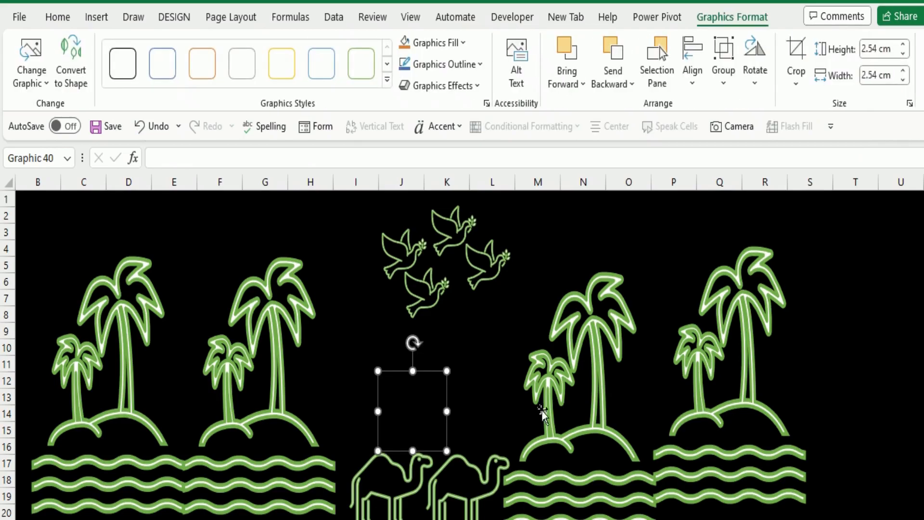
- Outline the horse in green and place it between the two palm islands around columns O and P, rows 12 to 16
click(360, 70)
drag(411, 412, 521, 410)
click(409, 394)
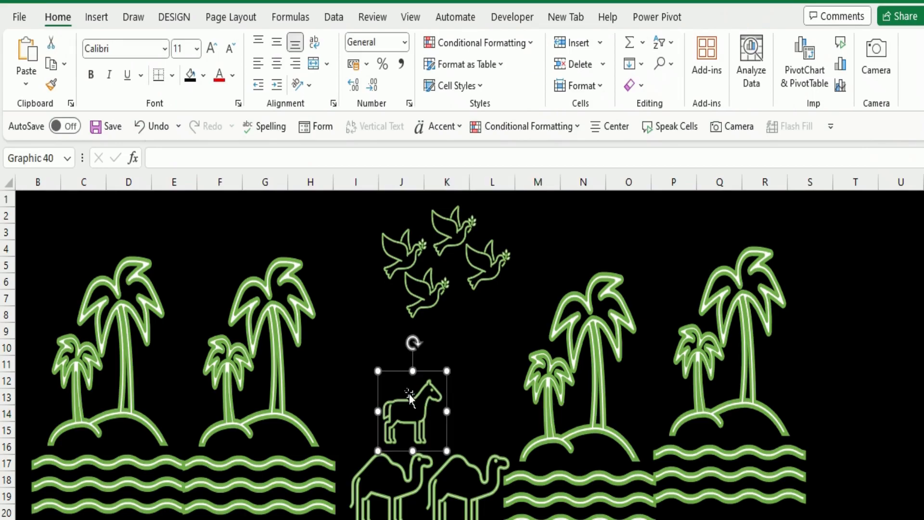
drag(529, 371, 660, 375)
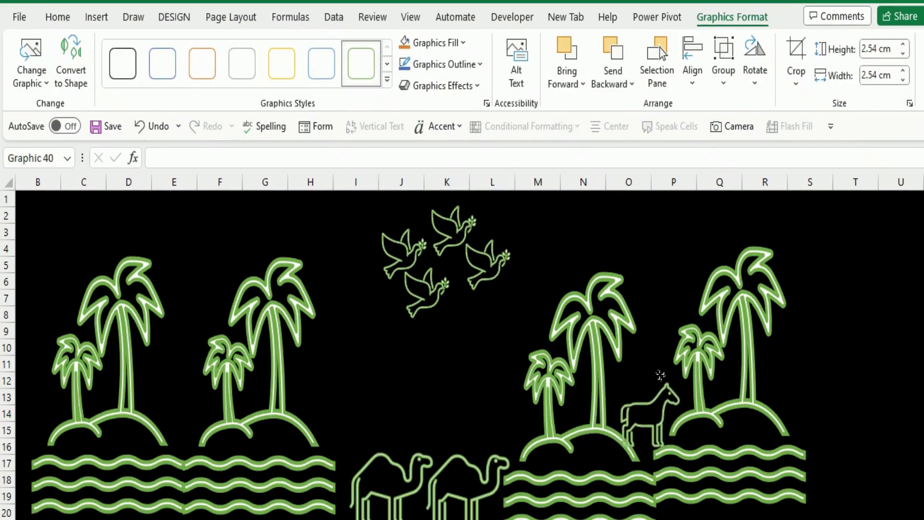
click(857, 344)
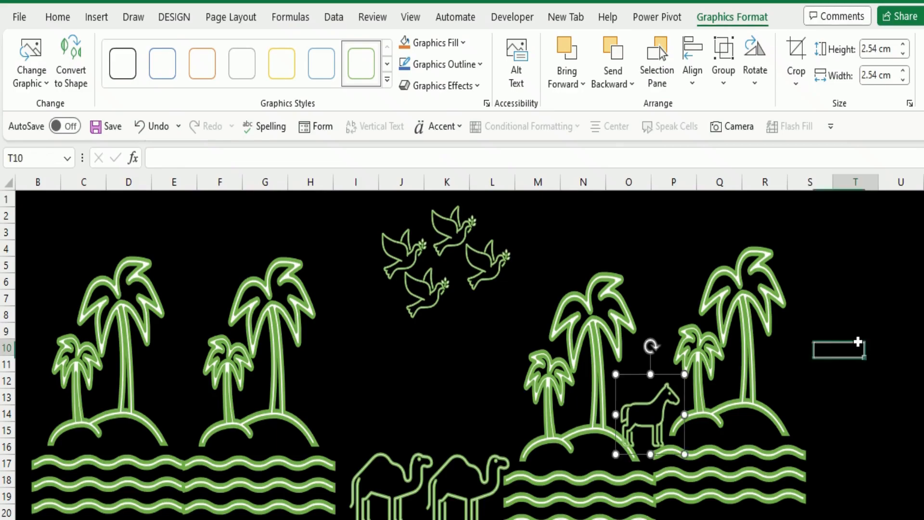
click(847, 247)
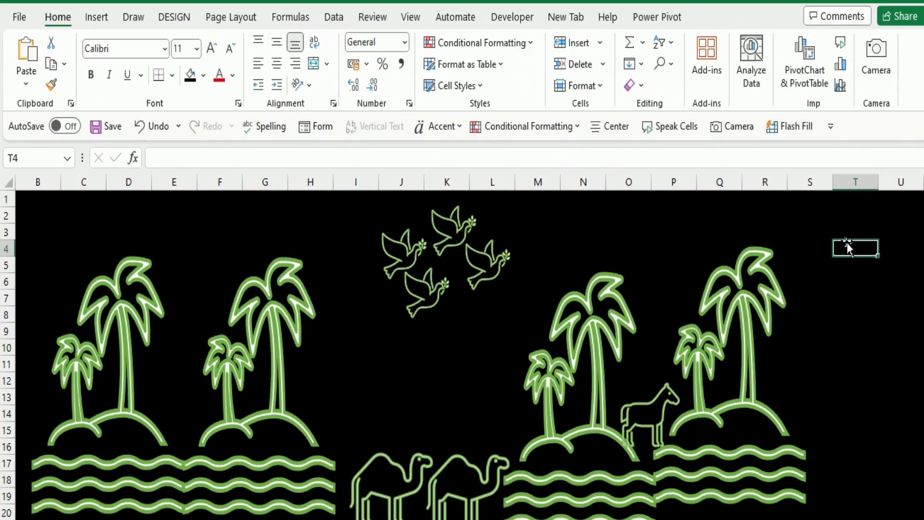